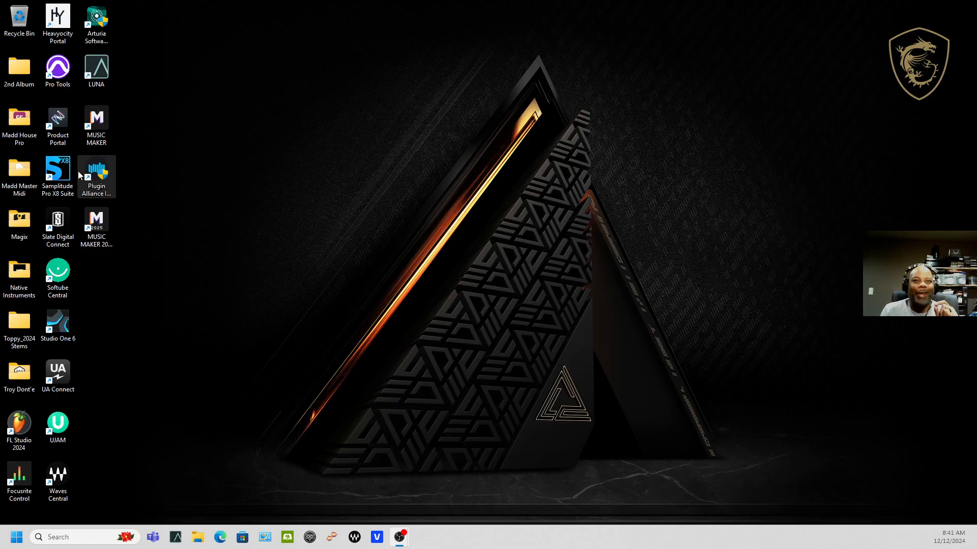
Launch Samplitude Pro X8 Suite and open the recent Music Maker project Tut Madden_BAK2.
double_click(73, 174)
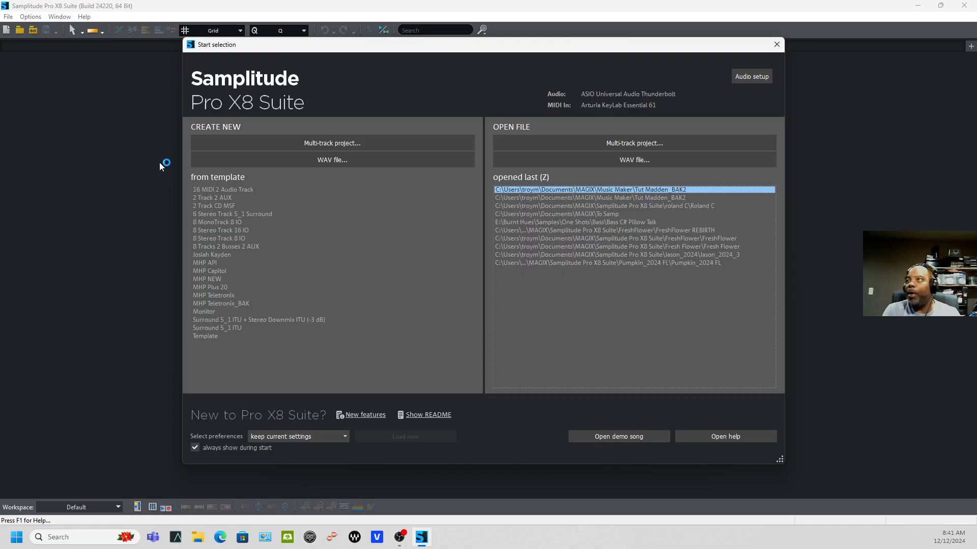
double_click(516, 189)
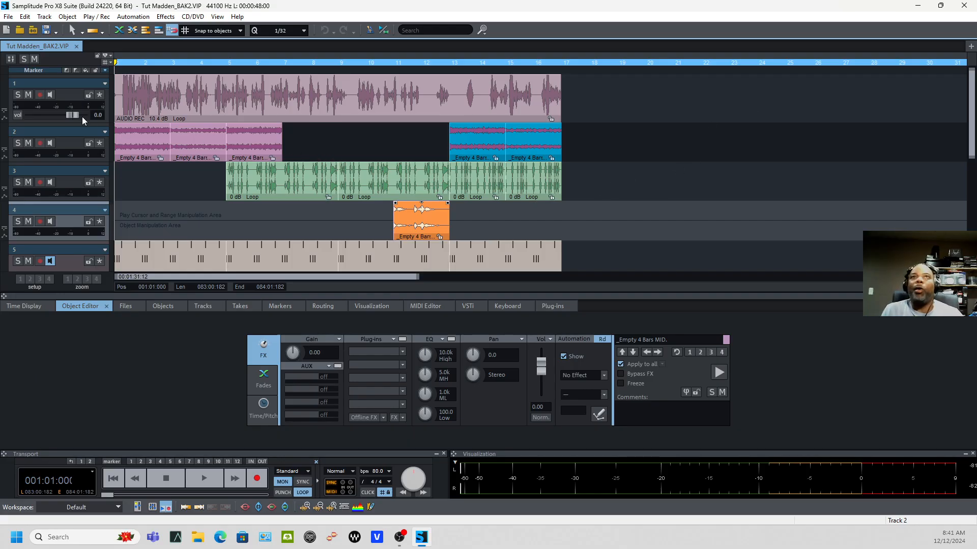
Solo track 1 and play back the start of its audio recording.
click(18, 95)
key(space)
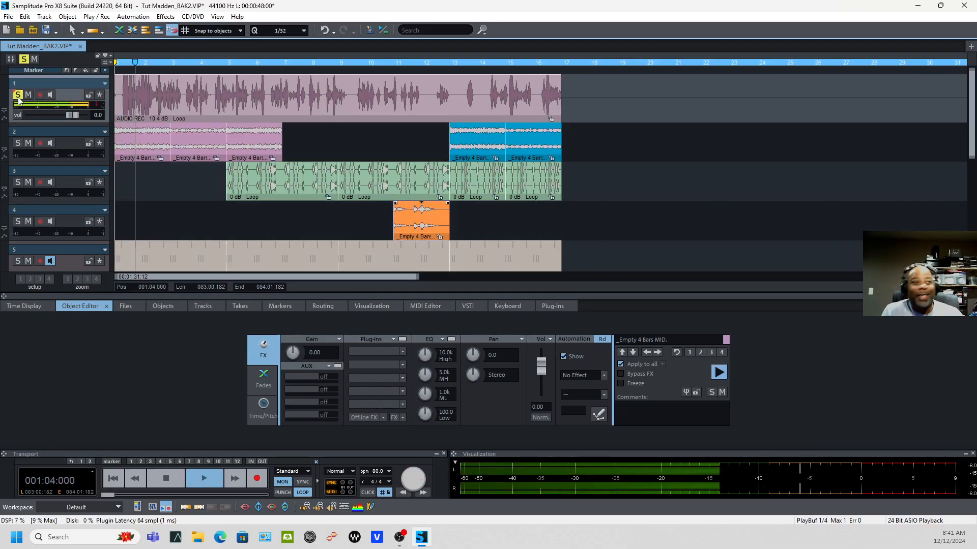
key(space)
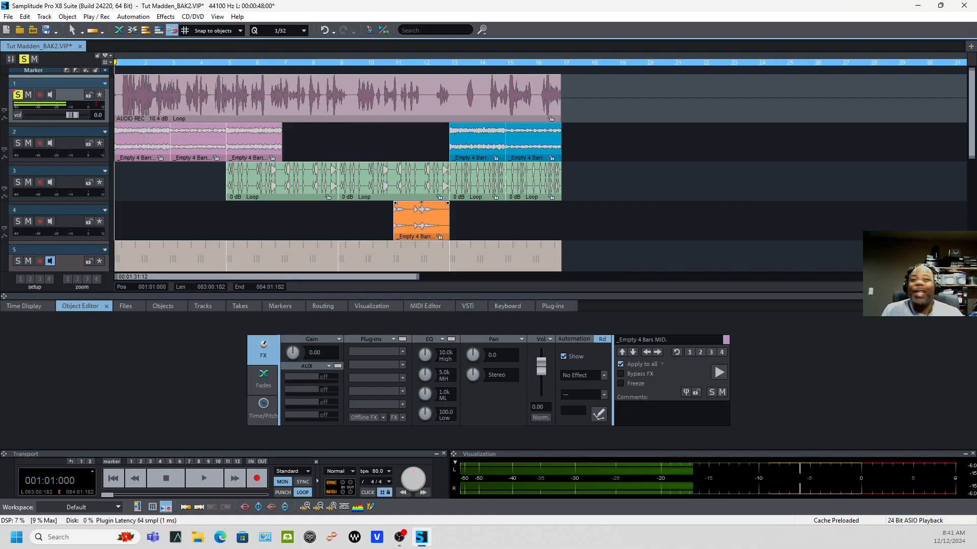
In the mixer, route the master output to 5 + 6: VIRTUAL 1+VIRTUAL 2 (Universal Audio Thunderbolt Out).
key(m)
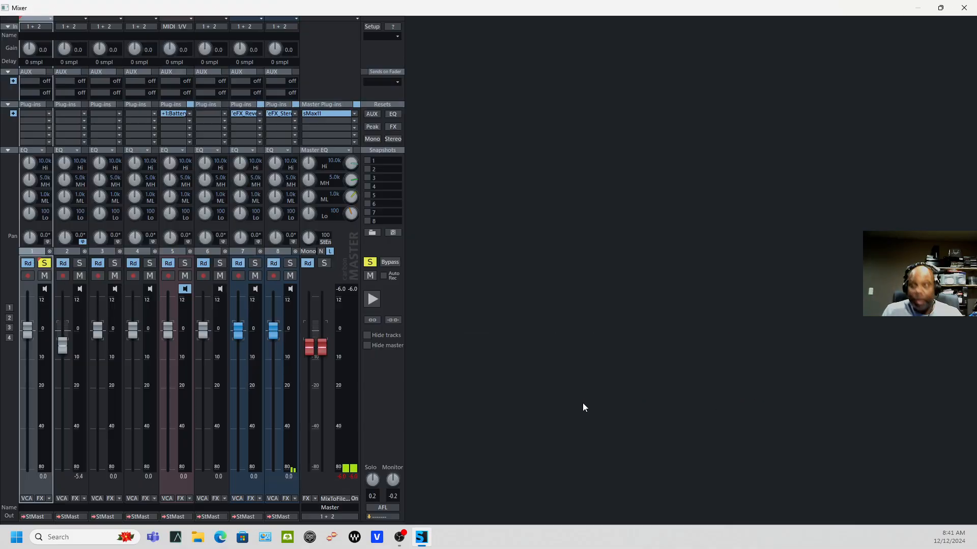
click(332, 516)
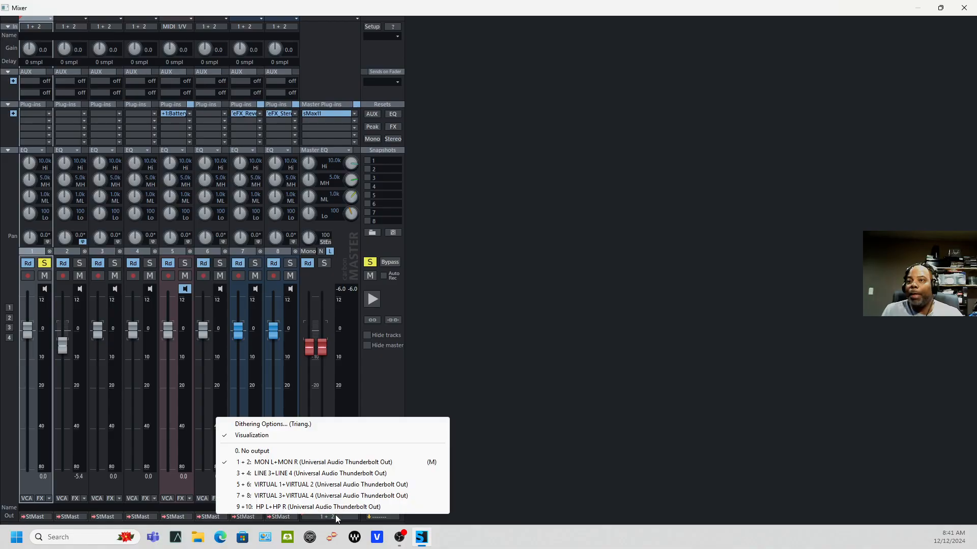
click(318, 485)
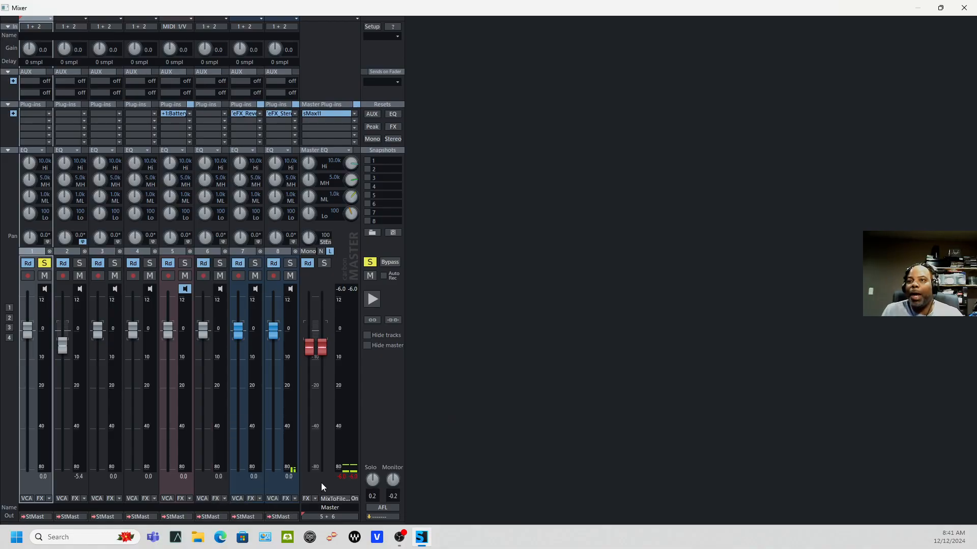
Lower track 1's volume fader to about -5.9 dB, return to the arrangement and stop playback.
drag(31, 318, 31, 335)
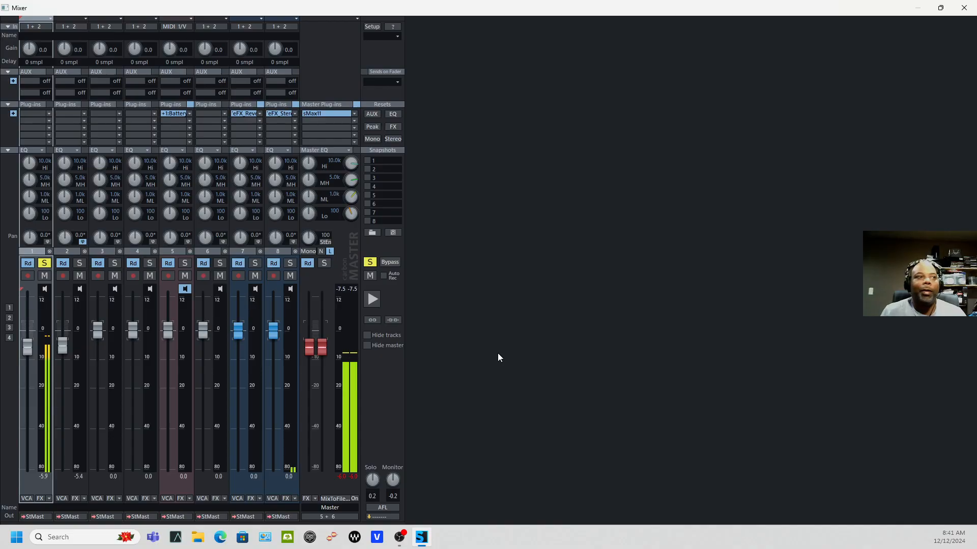
mouse_move(420, 540)
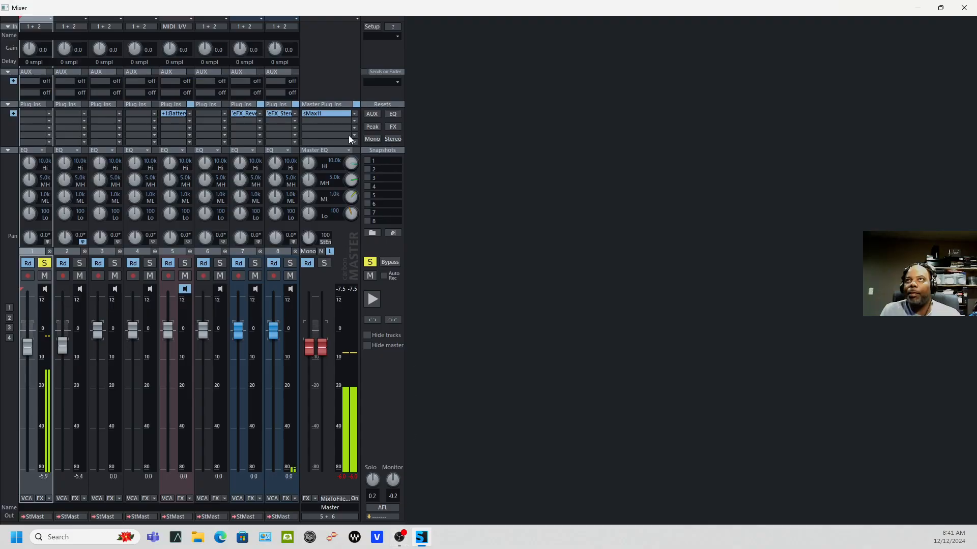
key(m)
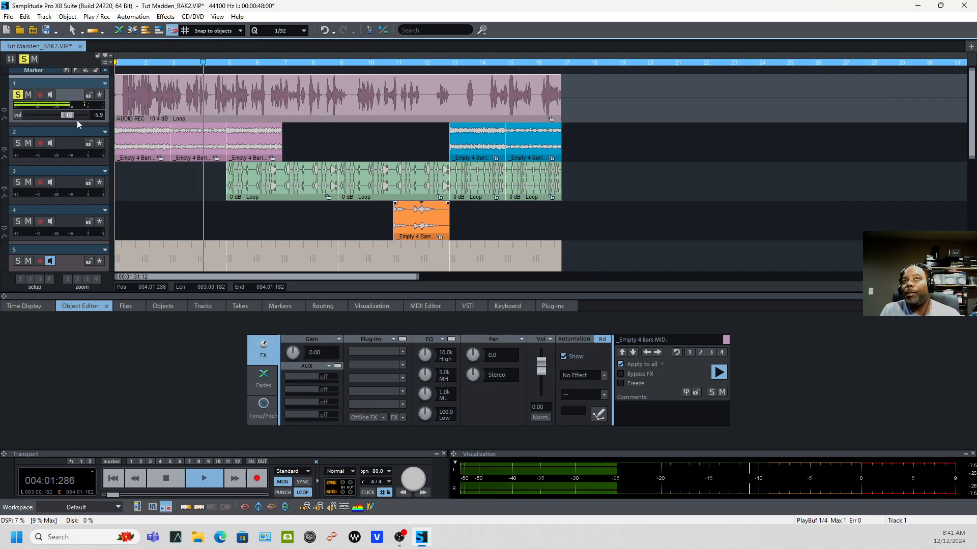
click(163, 482)
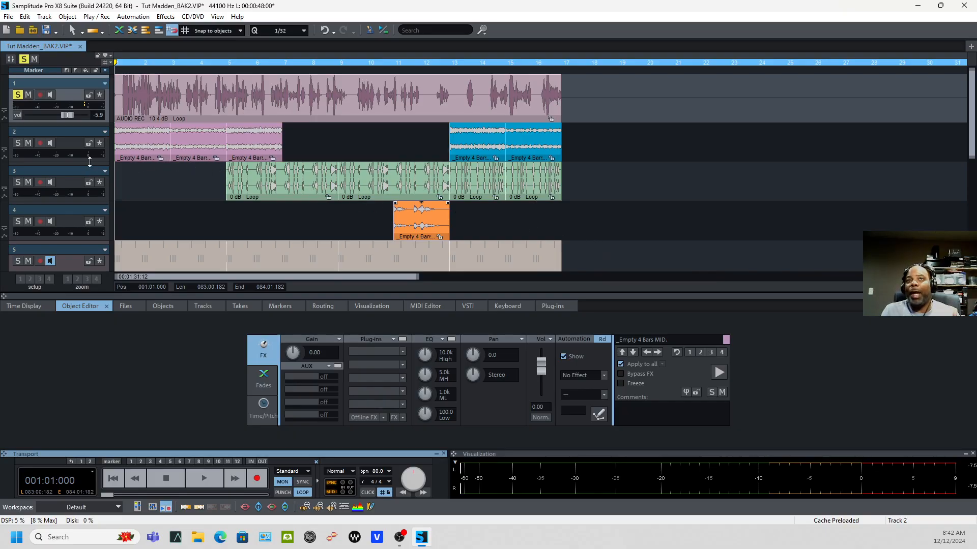
Make track 2 taller and spread its loop clips apart, moving the third to about bar 7 and the second to about mid-bar 4.
drag(89, 163, 91, 223)
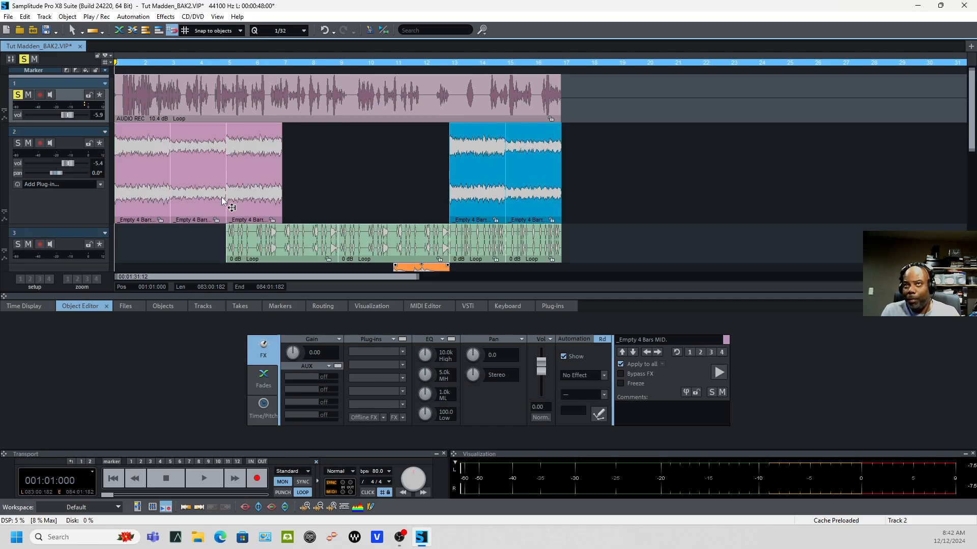
drag(263, 213, 326, 213)
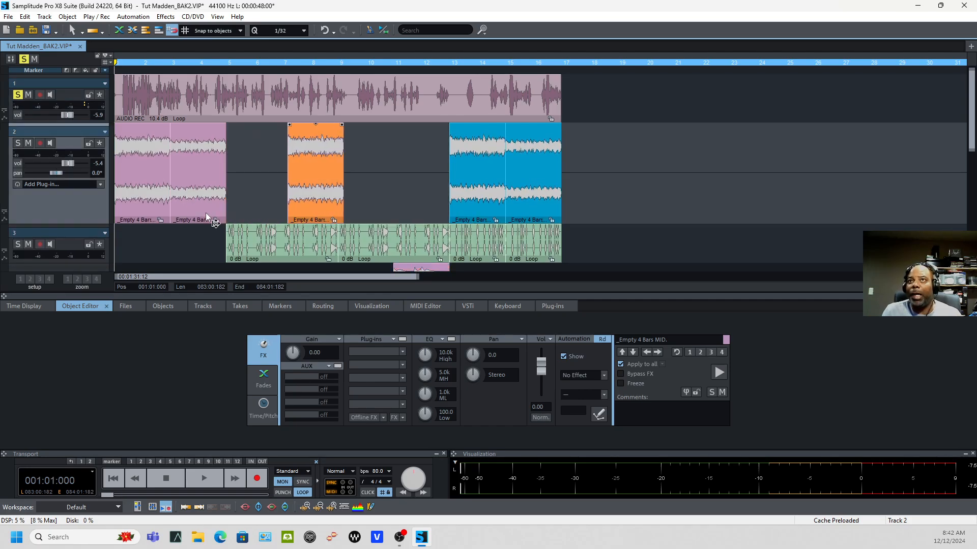
drag(204, 214, 239, 213)
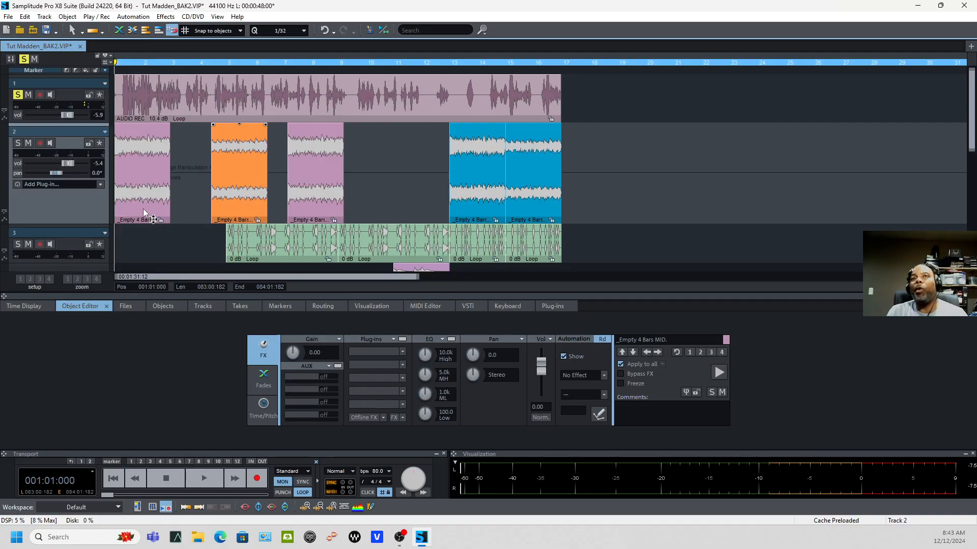
Move track 3's first loop clip to the start of the project and solo track 3 instead of track 1.
scroll(143, 213, down, 2)
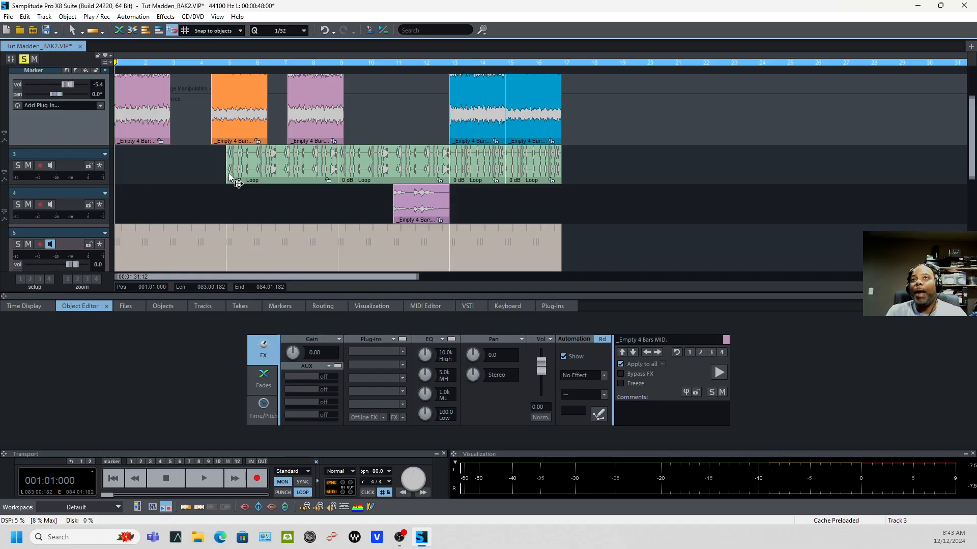
drag(255, 175, 112, 164)
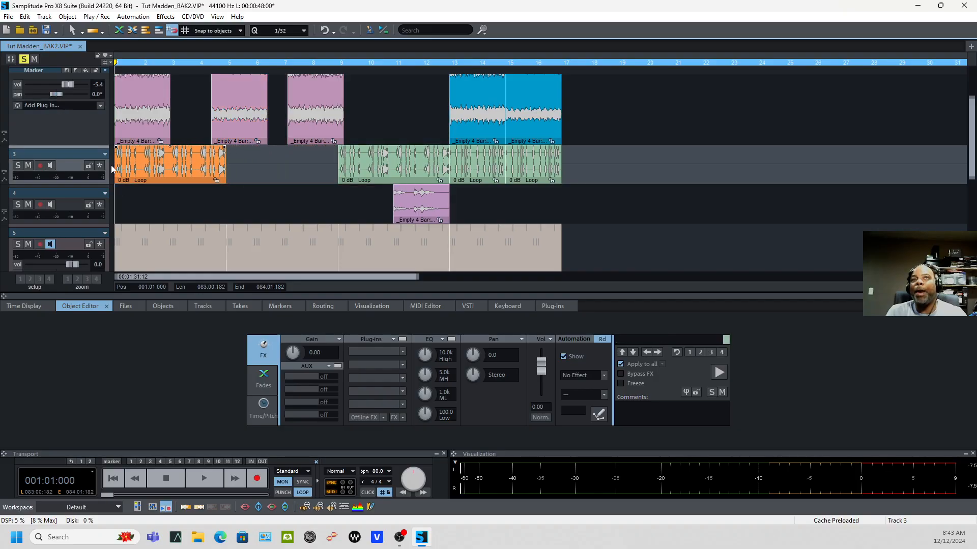
click(26, 166)
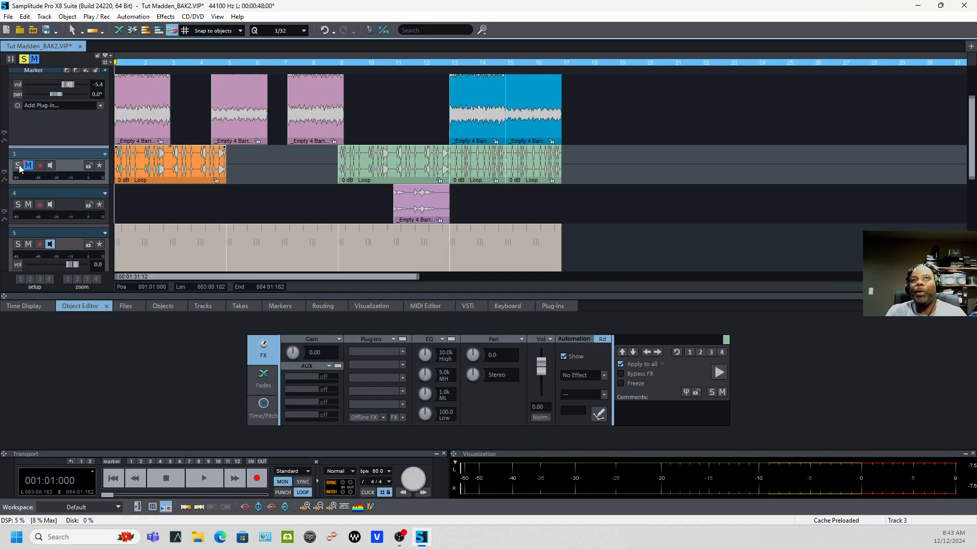
click(18, 165)
click(28, 165)
scroll(63, 120, up, 2)
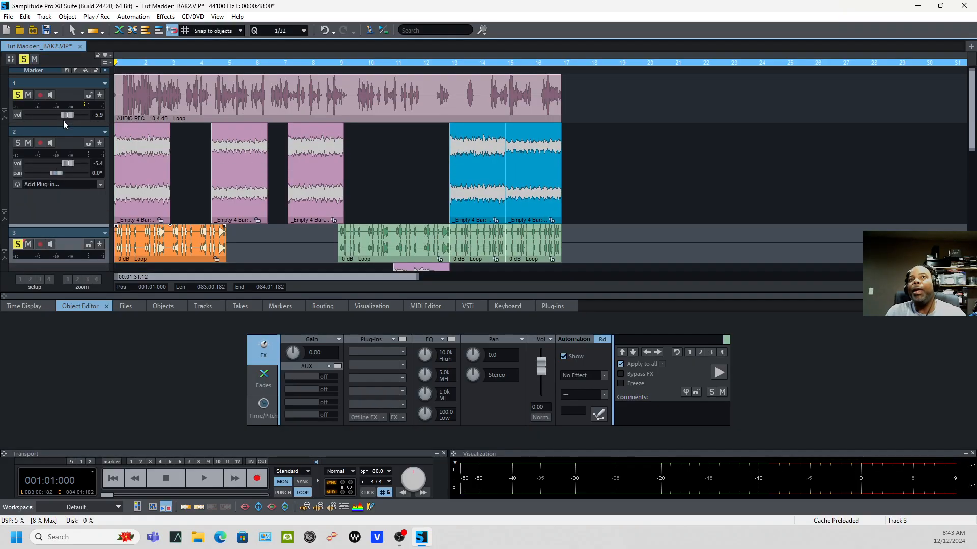
click(18, 95)
Enlarge track 3 with the timeline zoomed in, play its first loop in solo and unsolo the track.
scroll(229, 209, down, 2)
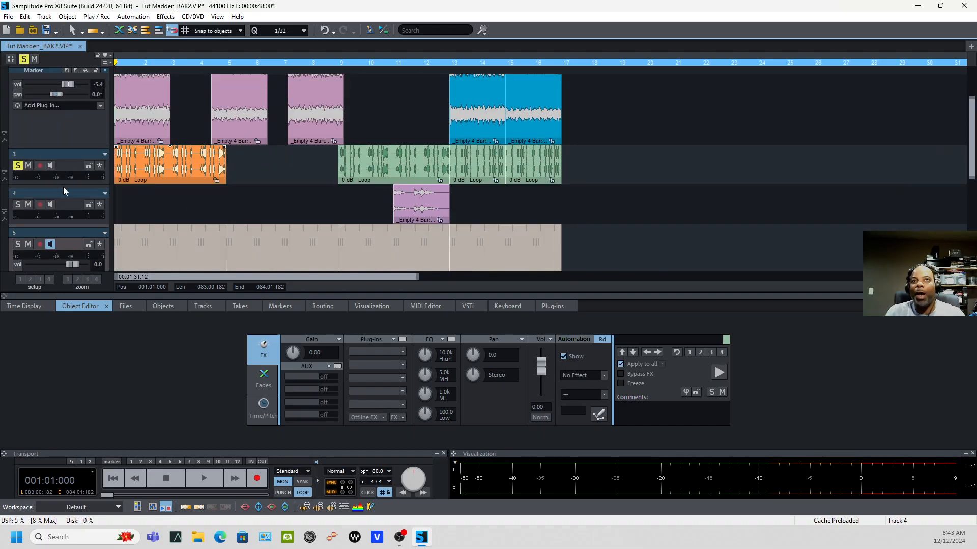
drag(65, 185, 68, 219)
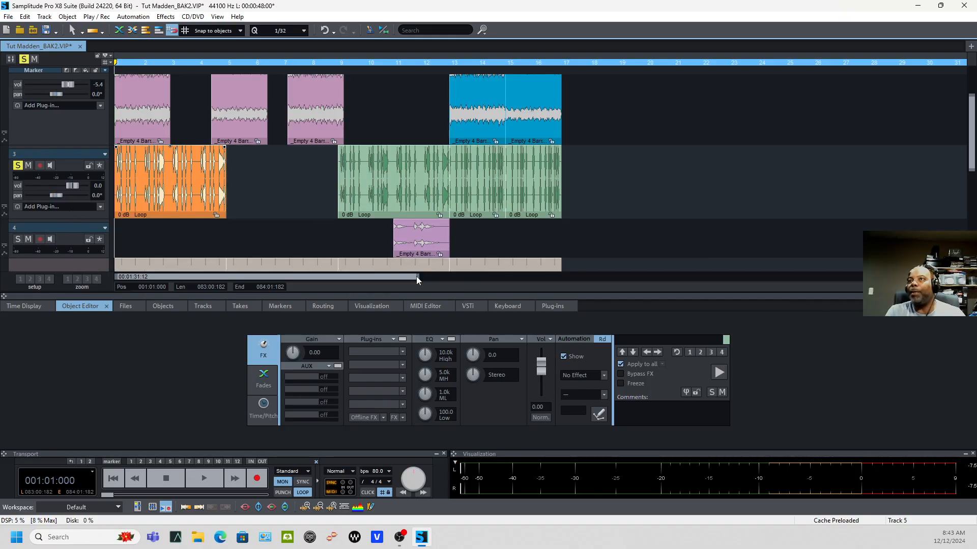
drag(416, 276, 214, 276)
key(space)
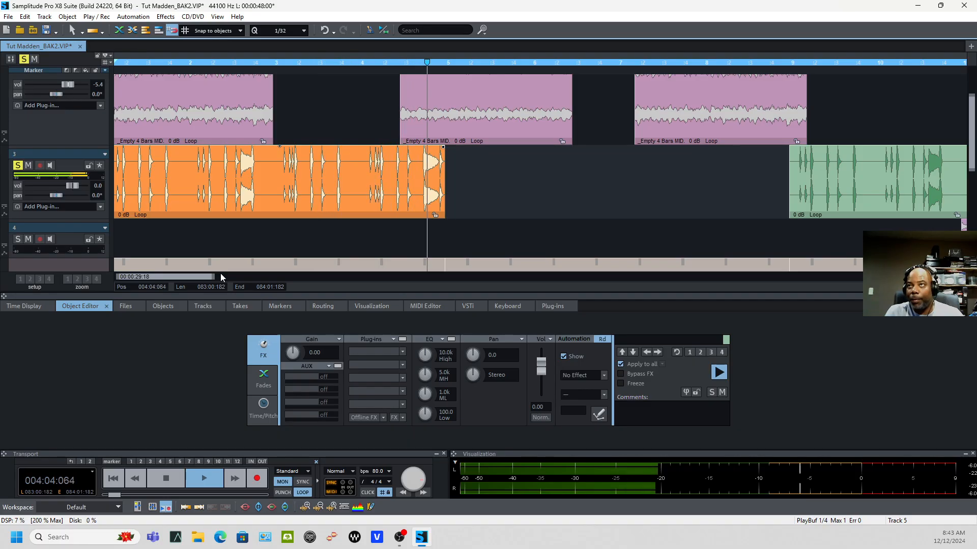
key(space)
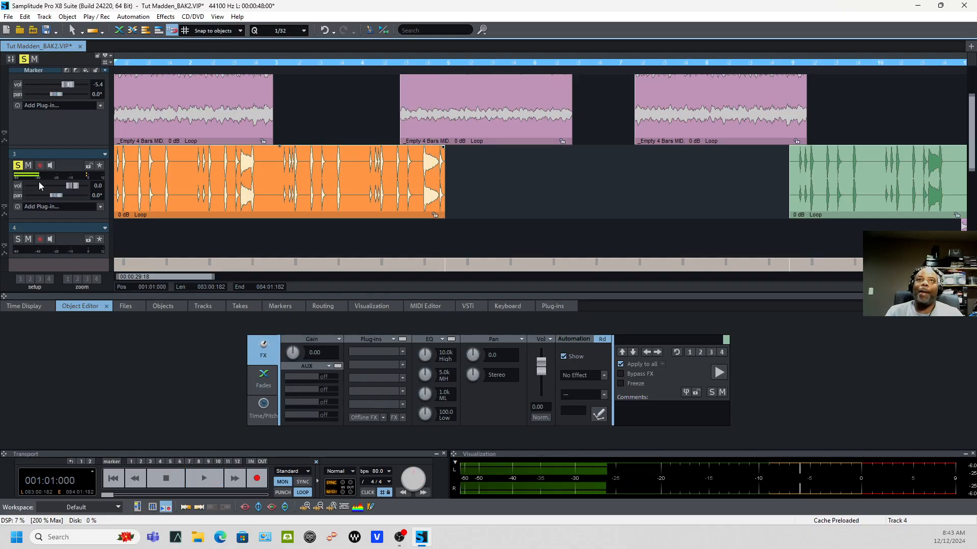
click(17, 165)
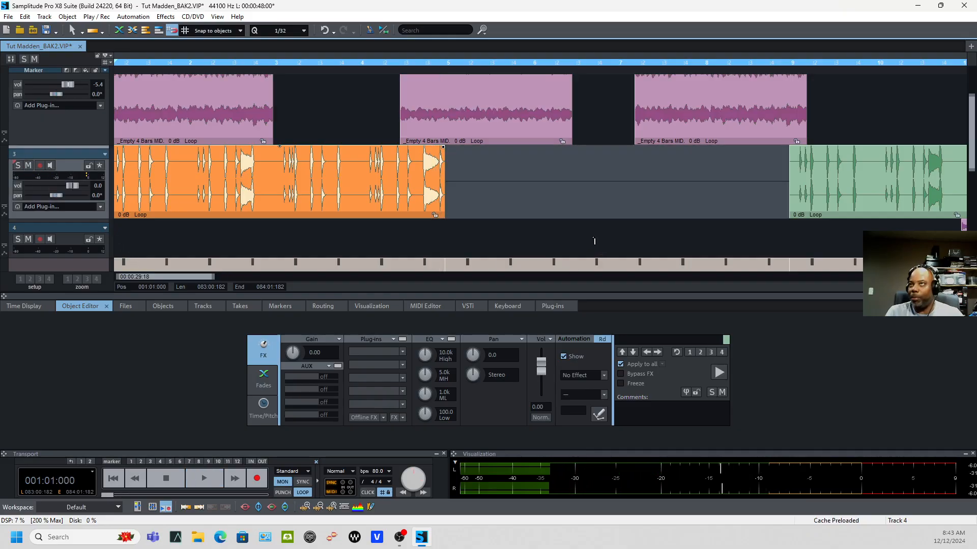
Solo track 2 and play back its first loop clip up to the following gap.
scroll(594, 241, up, 2)
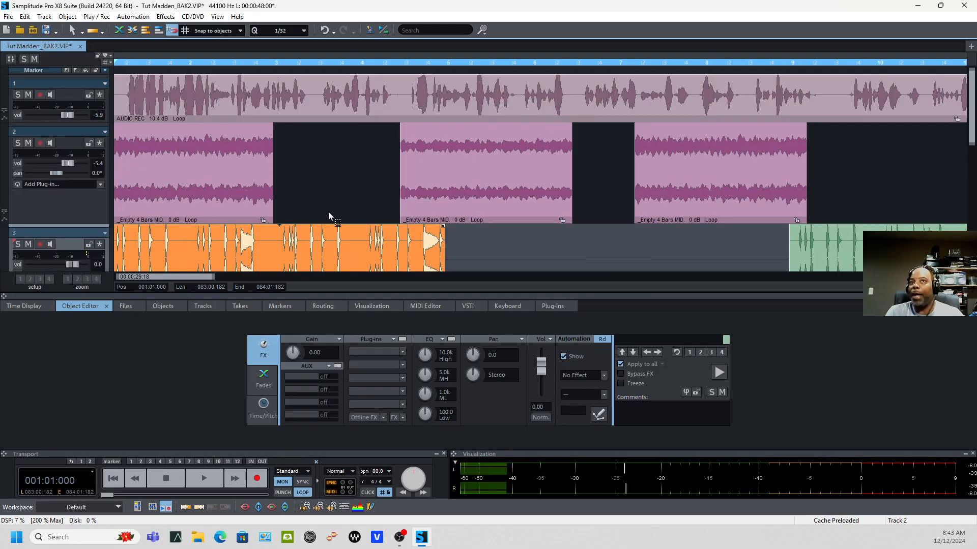
click(18, 143)
key(space)
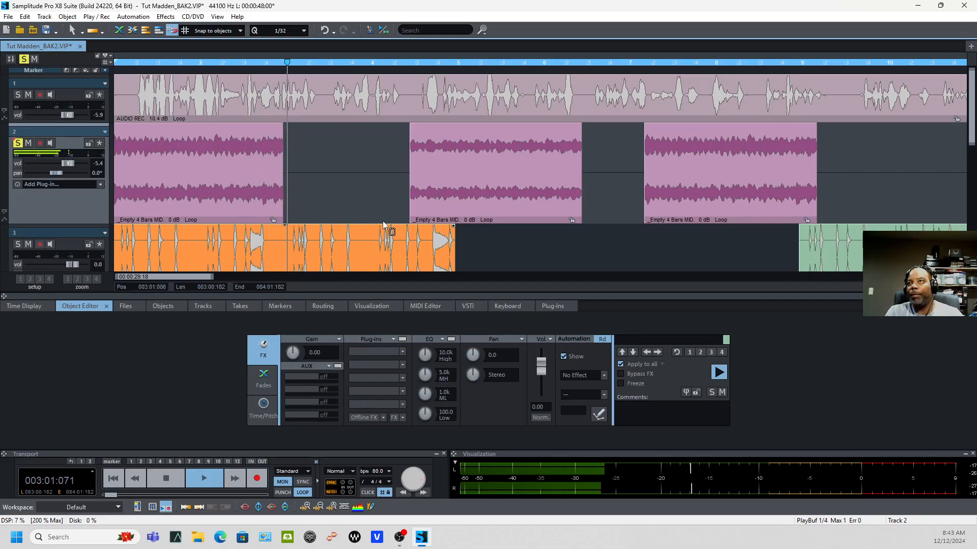
key(space)
Move track 2's middle clip back against the end of the first clip and play through both.
drag(457, 210, 325, 204)
key(space)
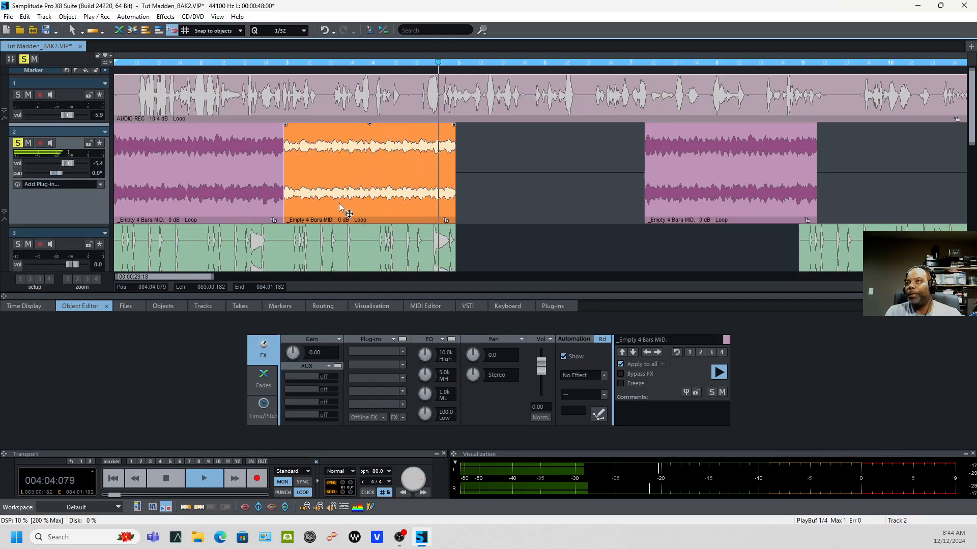
key(space)
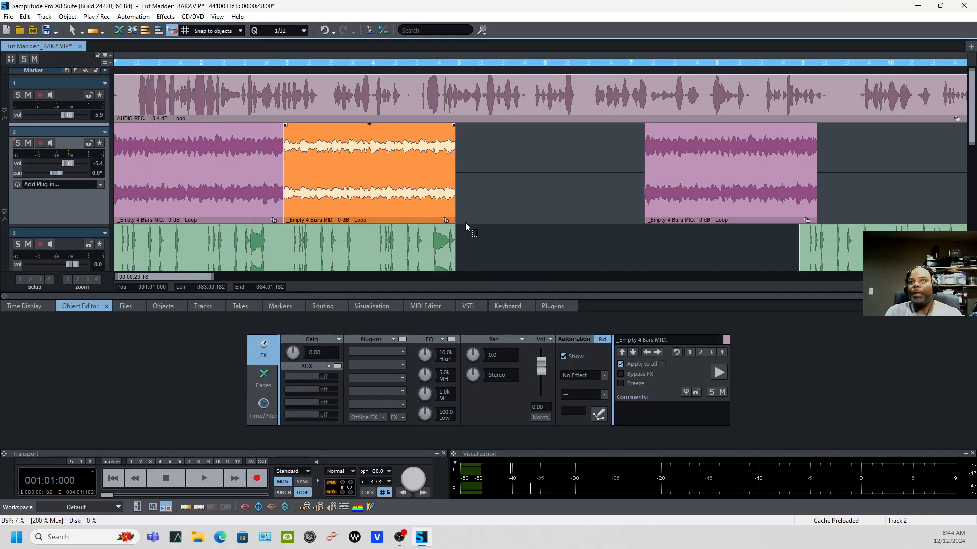
Audition track 6's first loop in solo, turn its solo off and make the track taller.
scroll(500, 203, down, 3)
scroll(500, 203, down, 1)
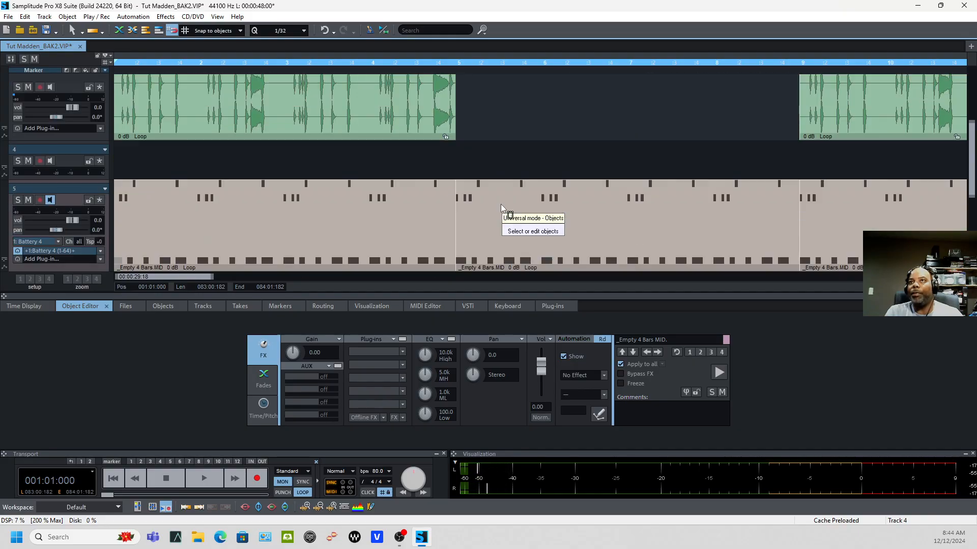
scroll(349, 246, down, 1)
scroll(349, 246, down, 1)
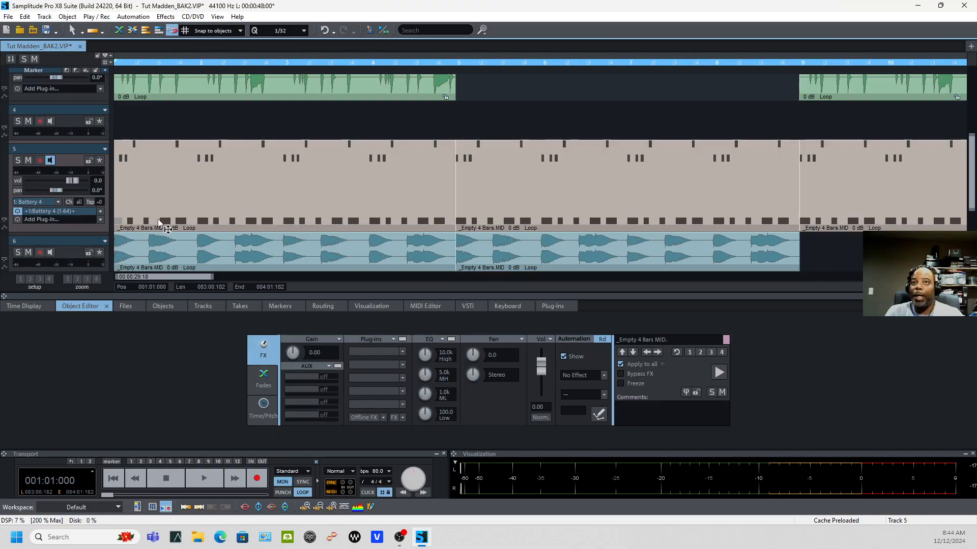
click(19, 253)
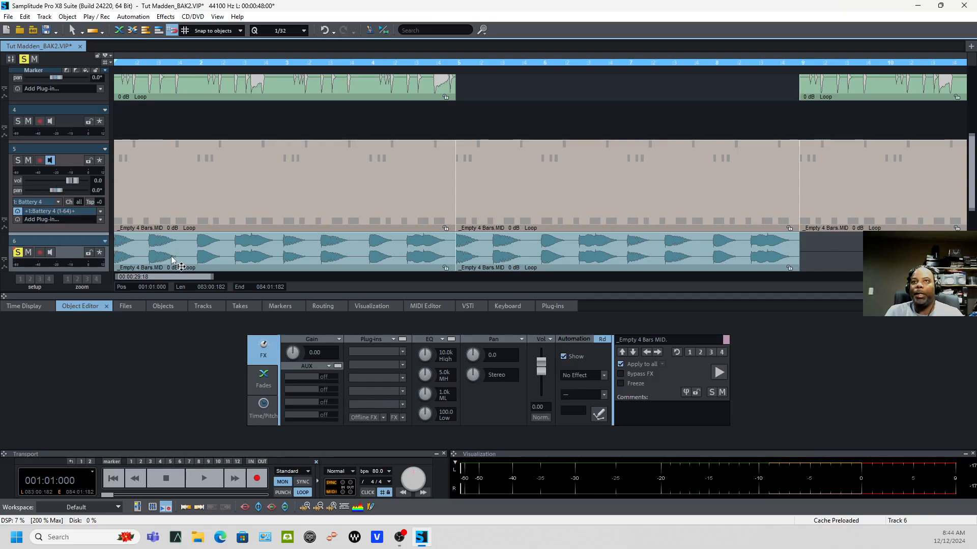
key(space)
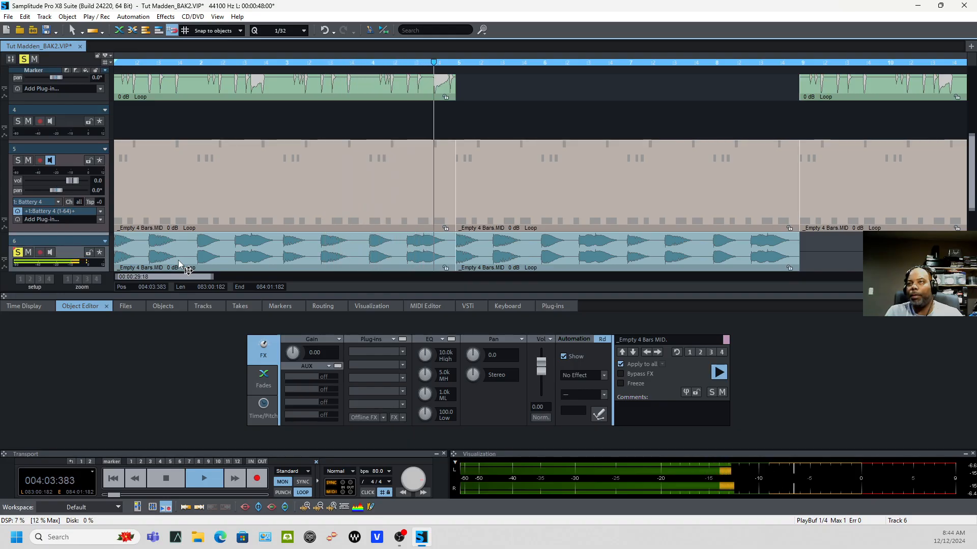
key(space)
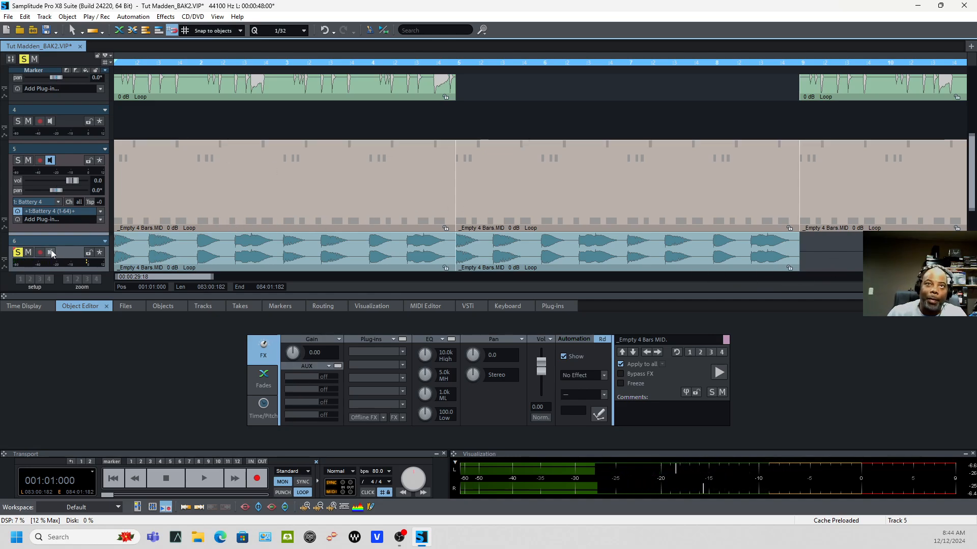
click(22, 253)
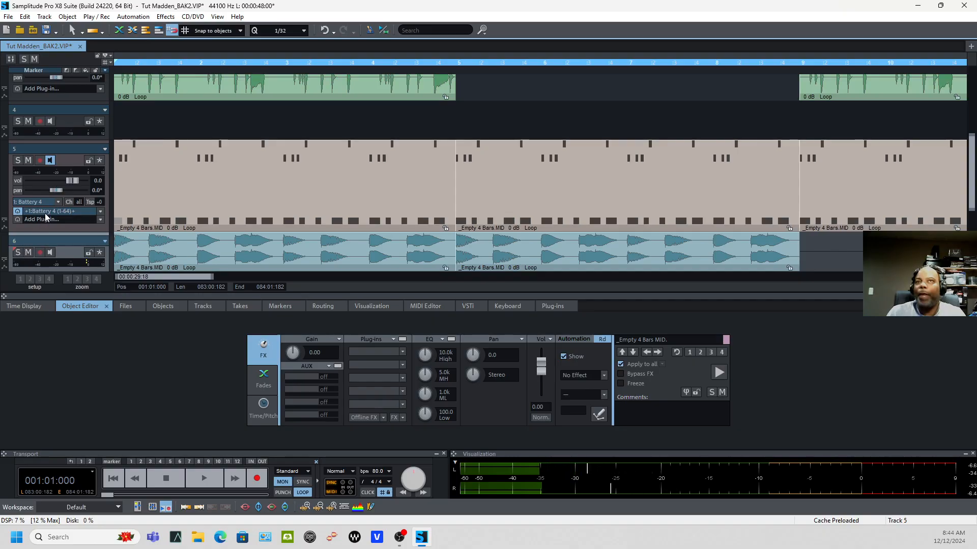
scroll(93, 203, down, 2)
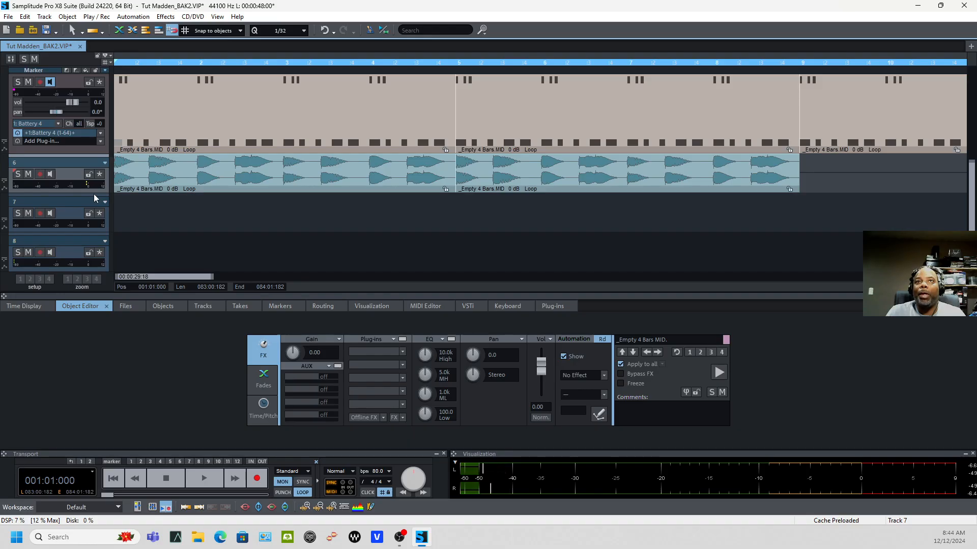
drag(99, 196, 101, 245)
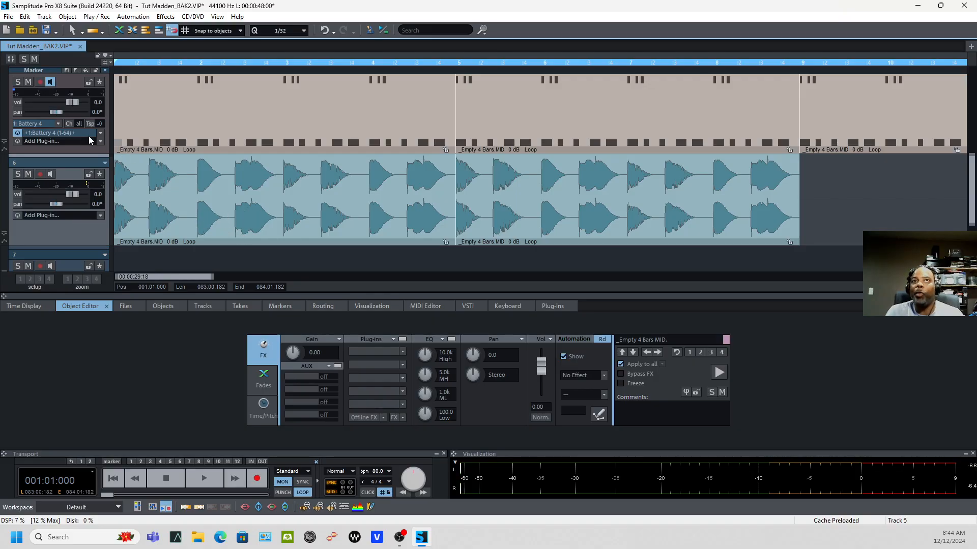
Open track 5's Battery 4 instrument, solo the track and audition its drum loop with the 4Life Kit.
click(45, 133)
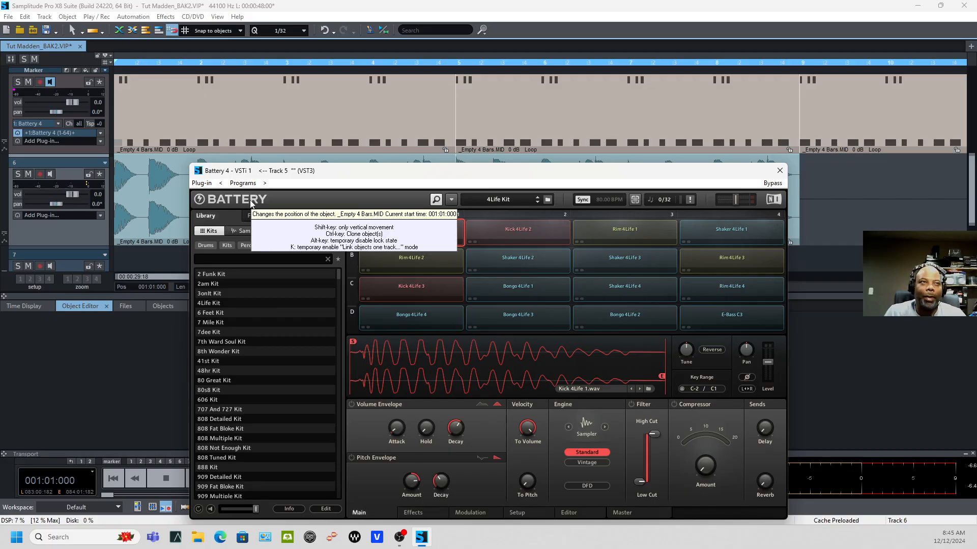
drag(372, 176, 307, 155)
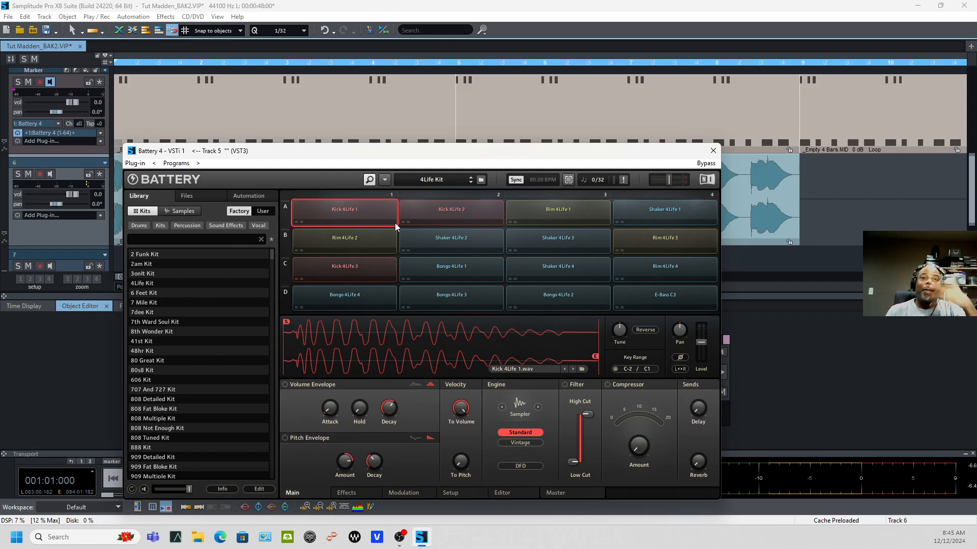
drag(477, 158, 631, 217)
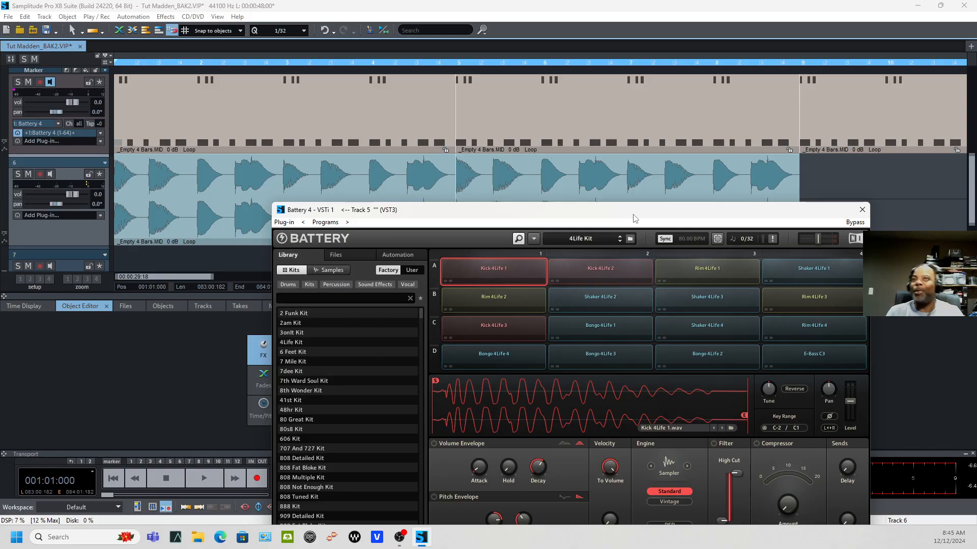
click(18, 82)
key(space)
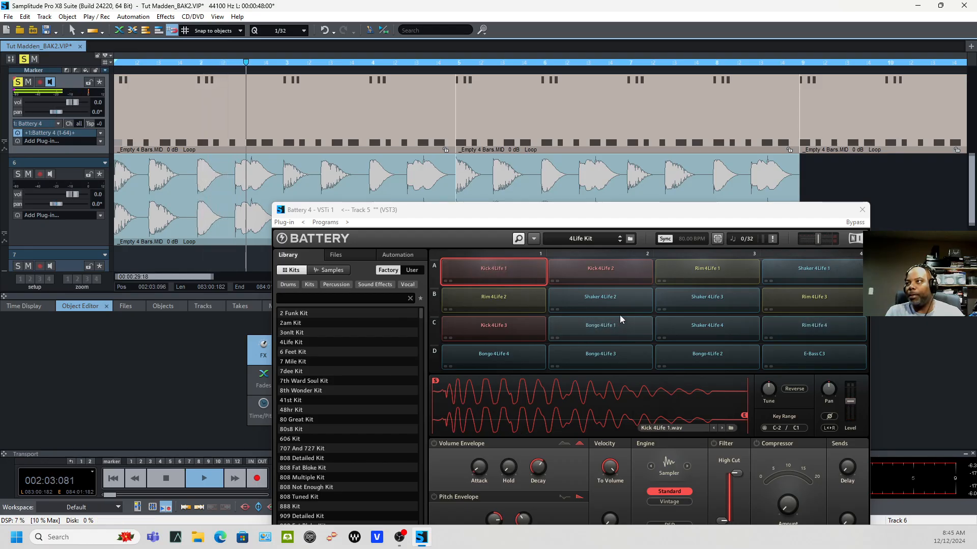
key(space)
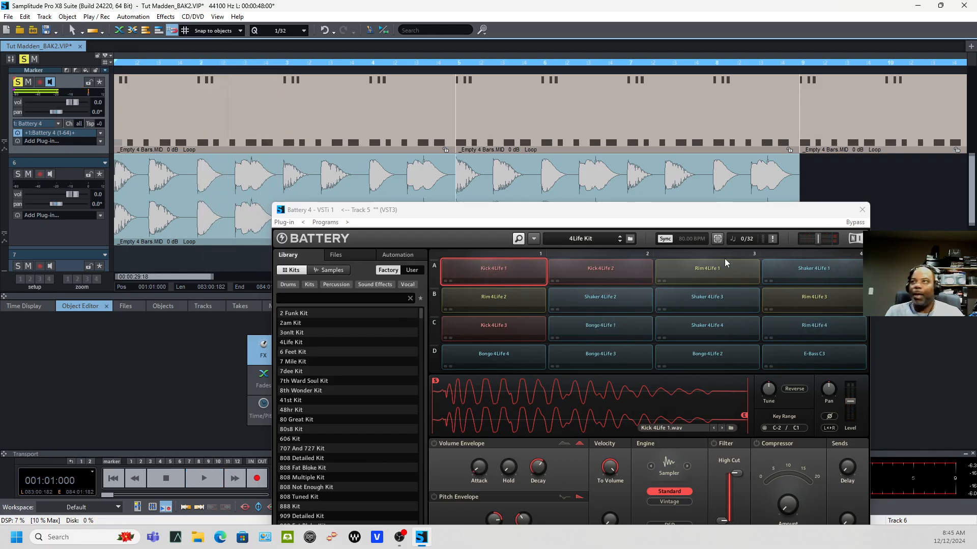
Audition track 5's drum loop with Battery's 6 Feet Kit, and replay it with the 4Life Kit loaded again.
click(620, 242)
key(space)
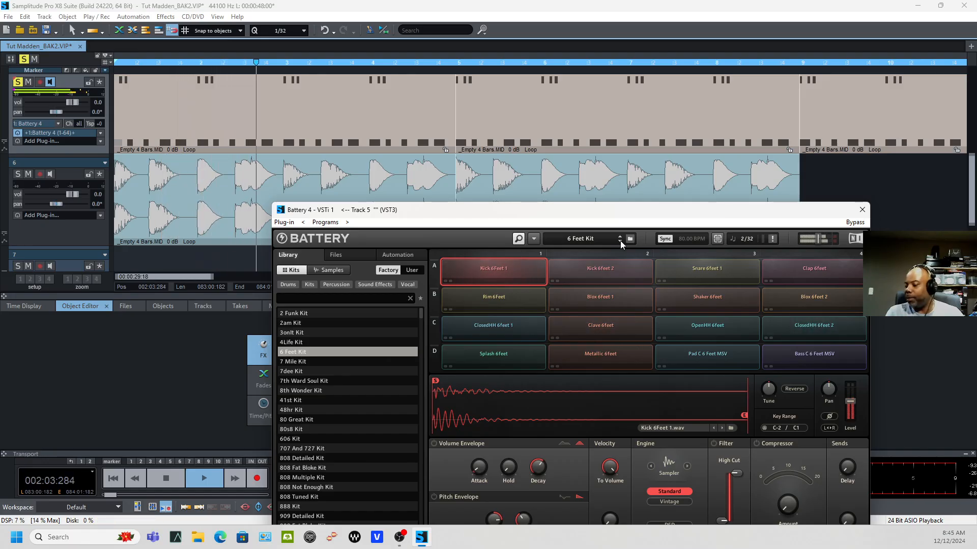
key(space)
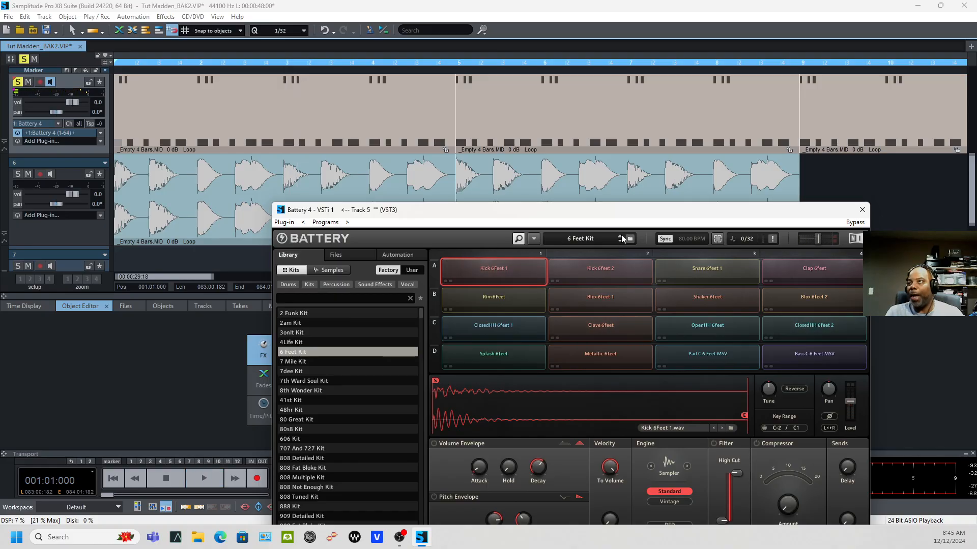
click(621, 237)
key(space)
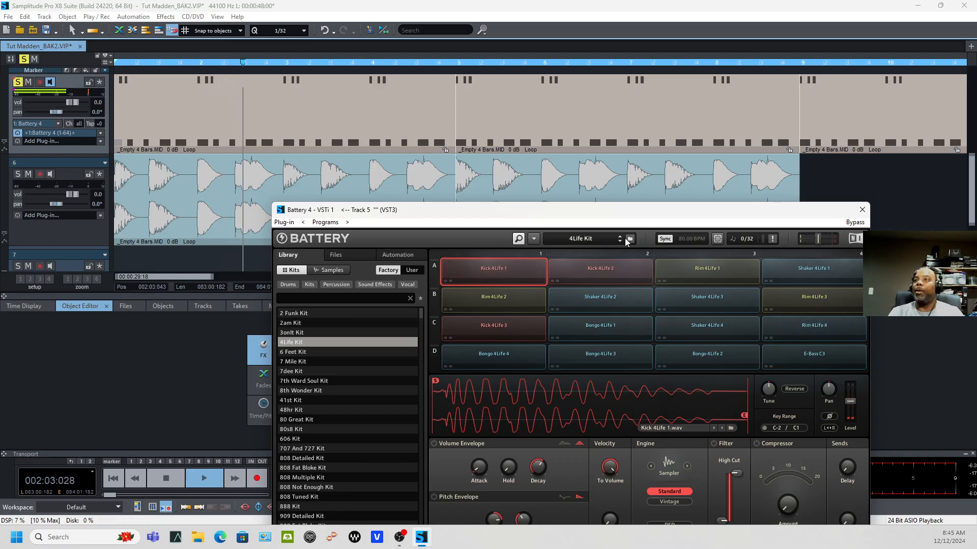
key(space)
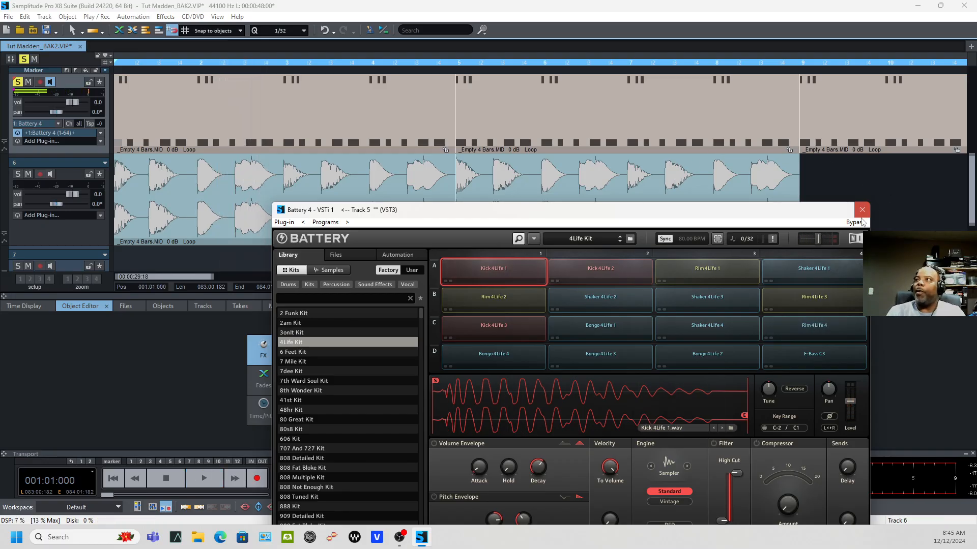
Close Battery, freeze the first MIDI clip on track 5 to audio and play the frozen clip.
drag(973, 185, 972, 168)
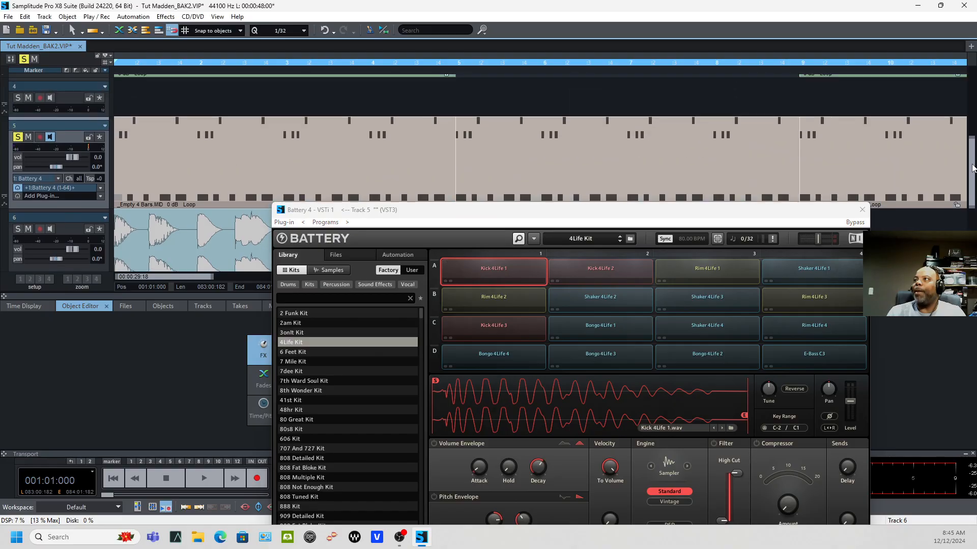
click(860, 209)
click(210, 174)
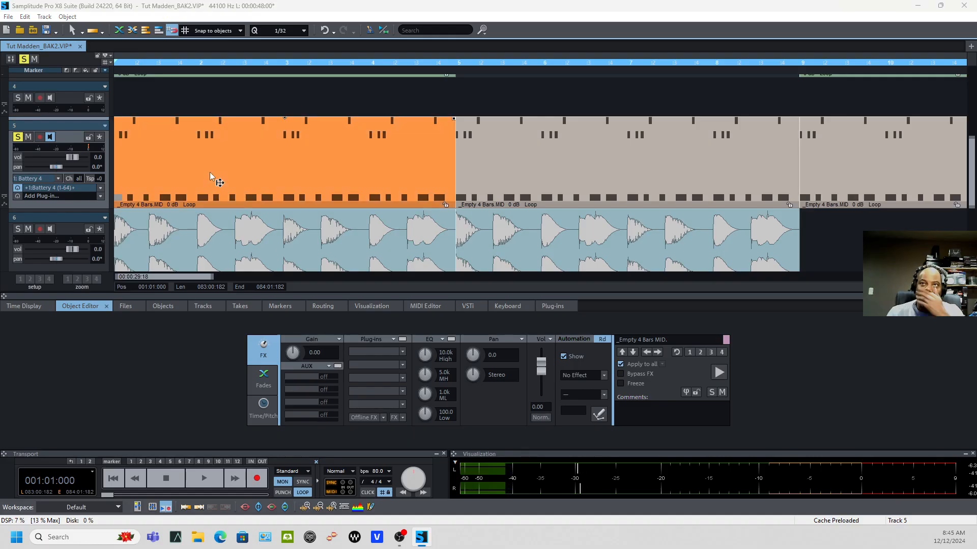
right_click(279, 175)
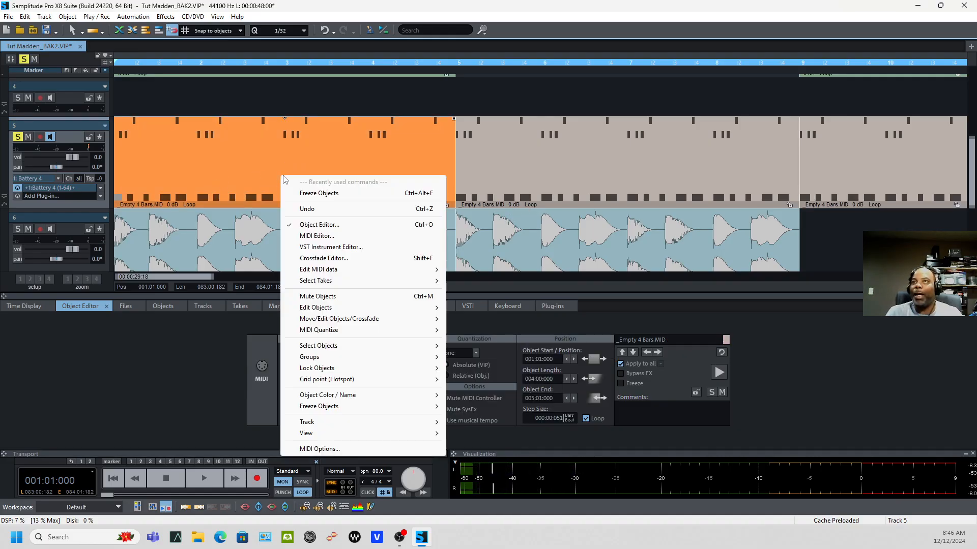
click(325, 194)
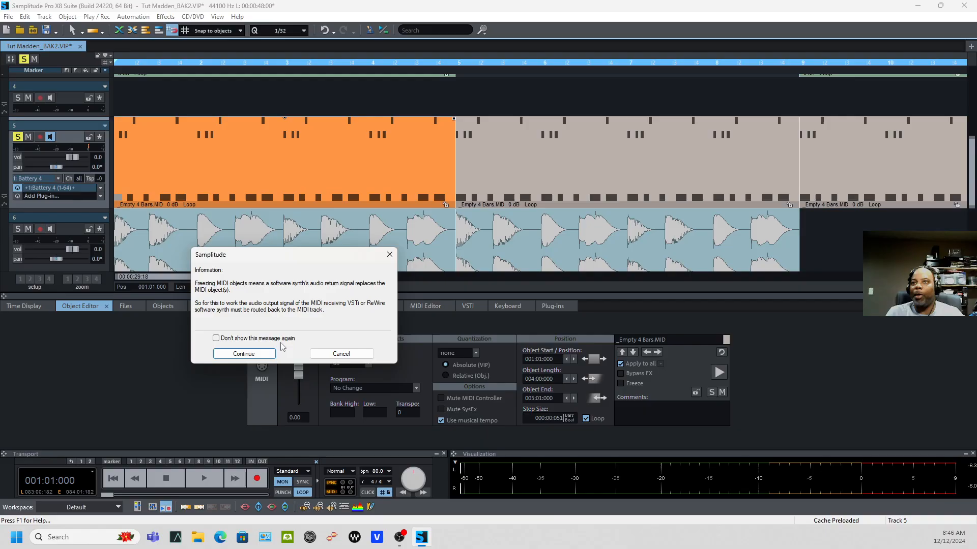
click(229, 355)
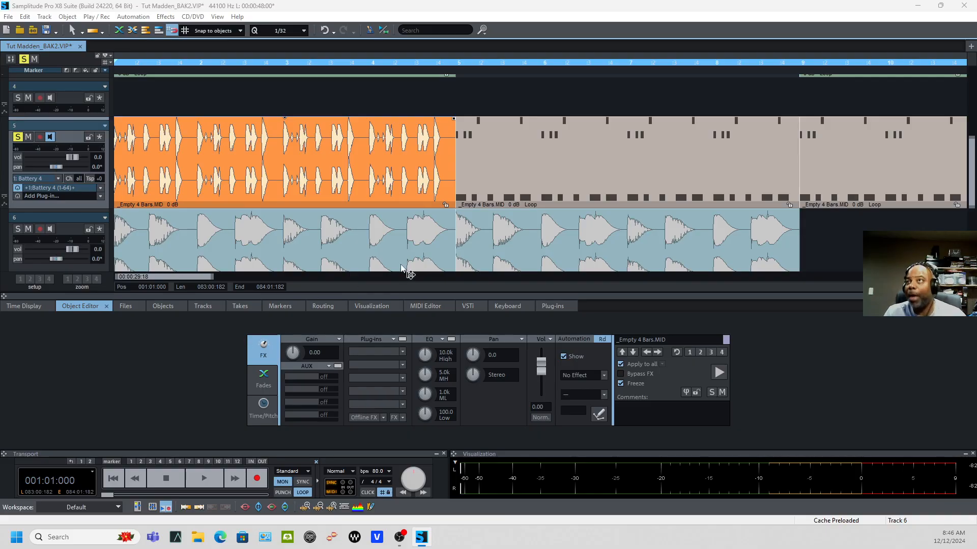
key(space)
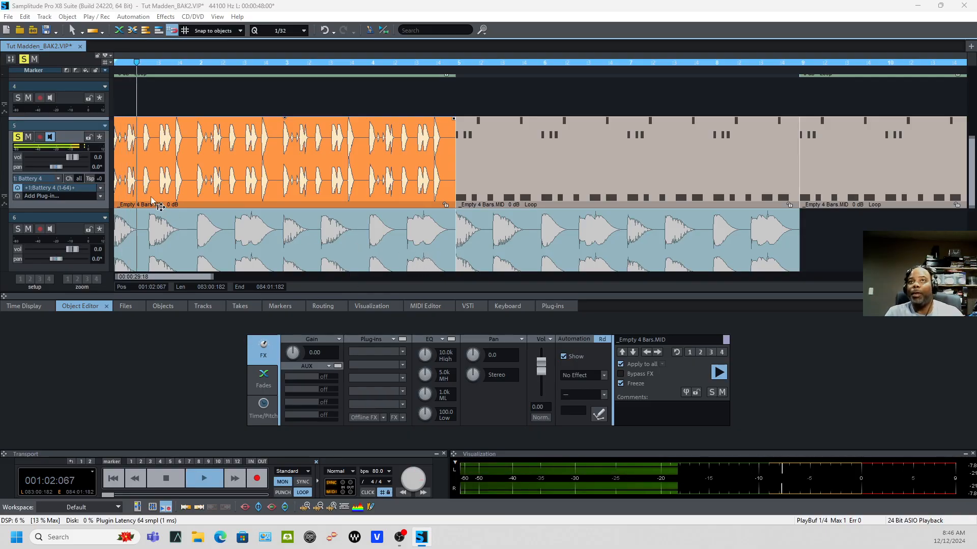
key(space)
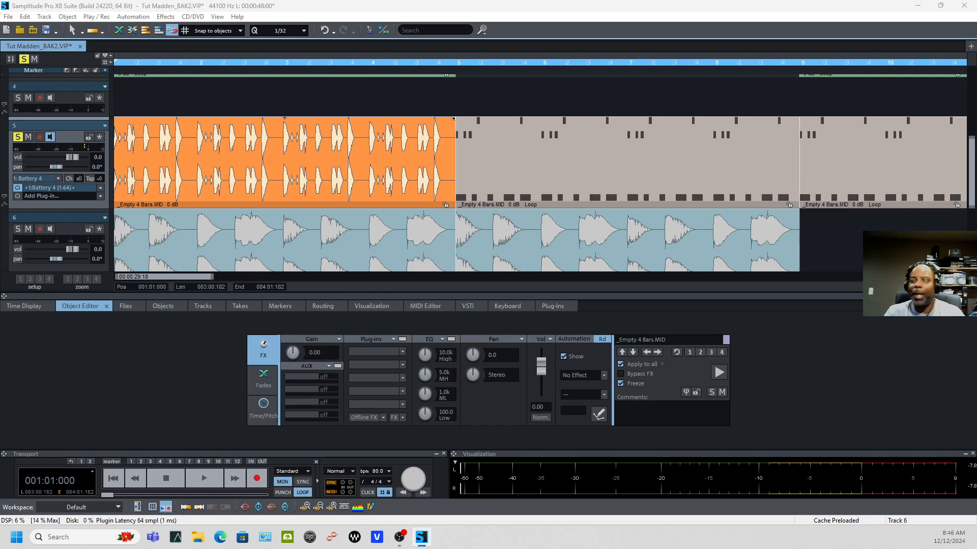
Solo track 3 alongside track 5 and play both tracks together from the start through the first loop clips.
scroll(539, 173, up, 2)
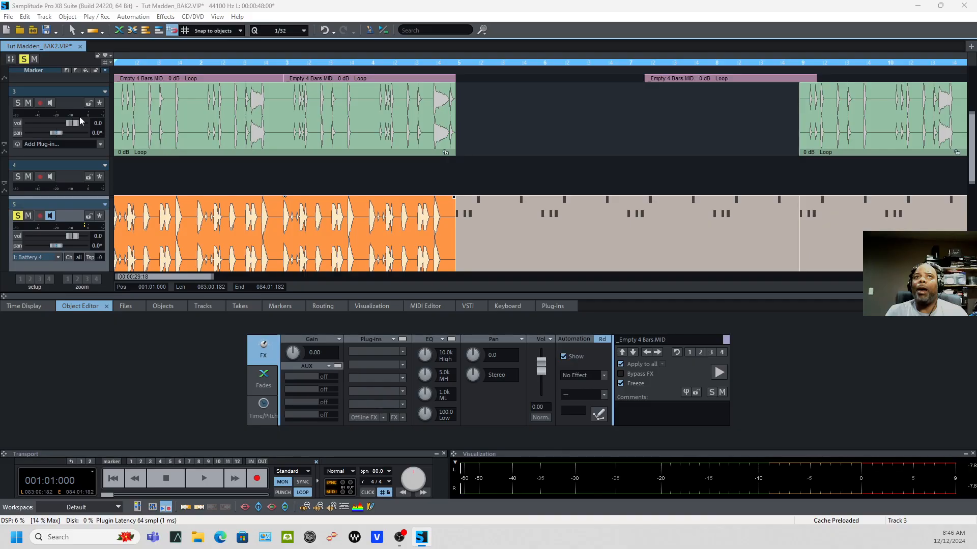
click(17, 103)
key(space)
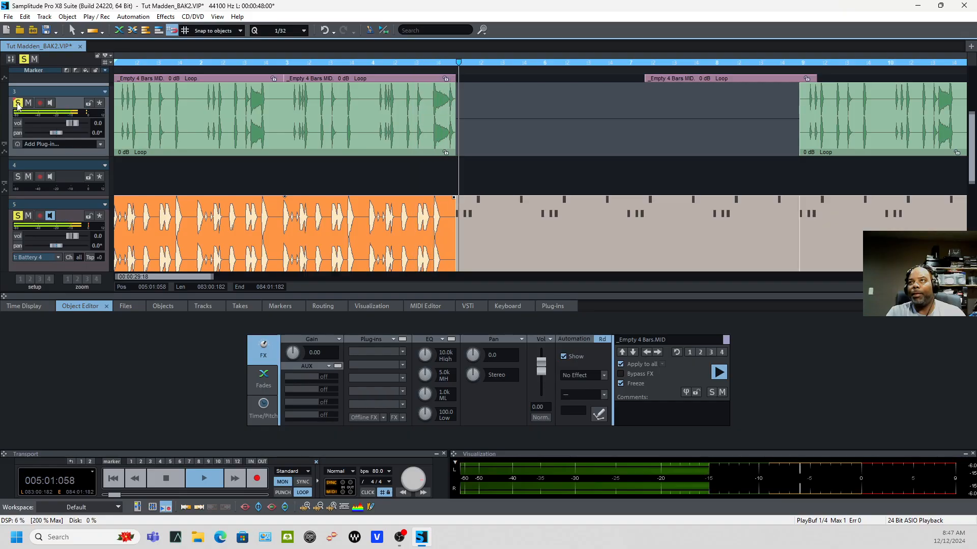
key(space)
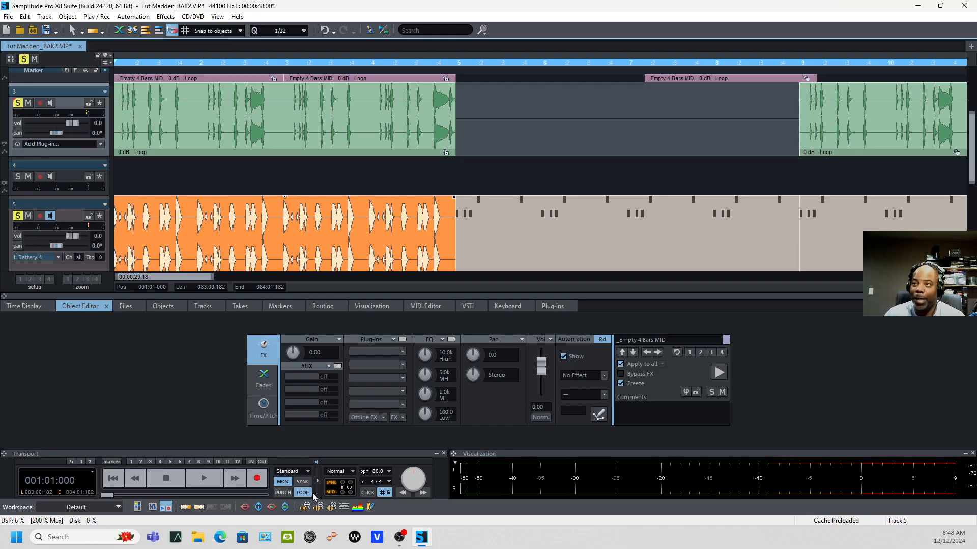
Select the second MIDI clip on track 5 and make the track taller.
scroll(676, 135, up, 5)
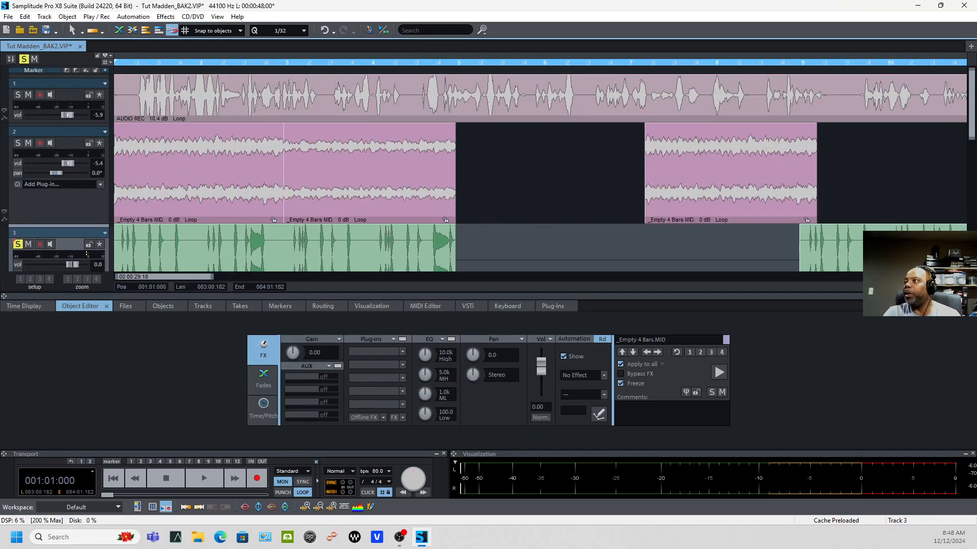
scroll(539, 173, down, 2)
scroll(539, 173, down, 2)
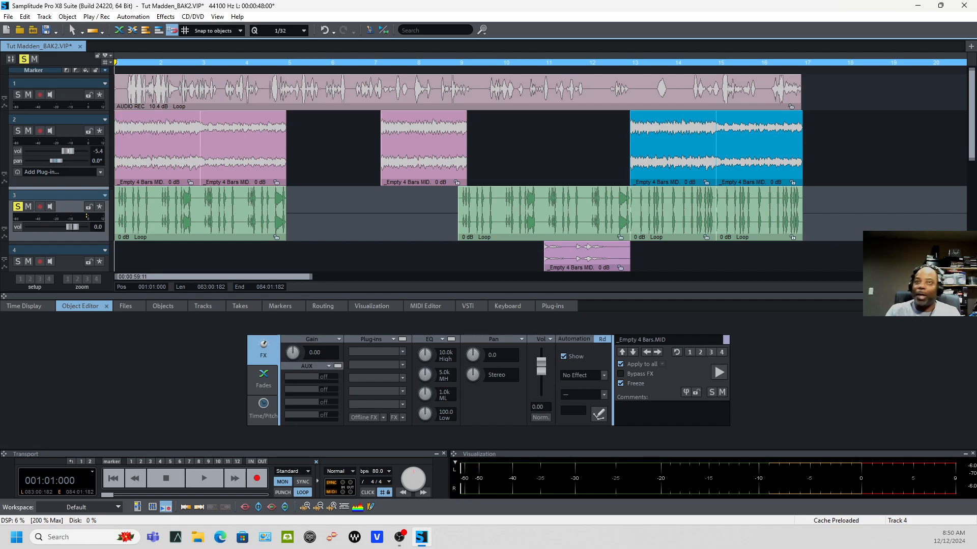
scroll(397, 189, down, 2)
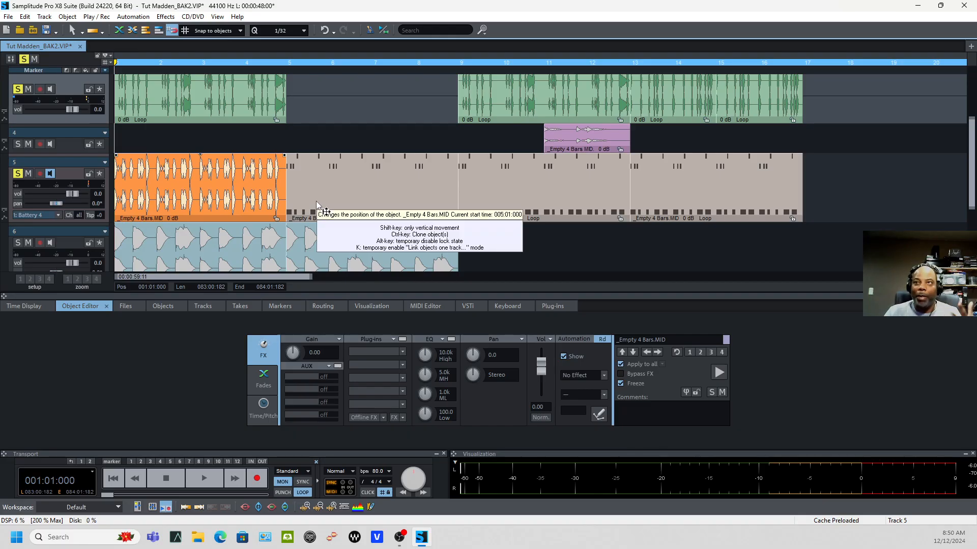
click(317, 204)
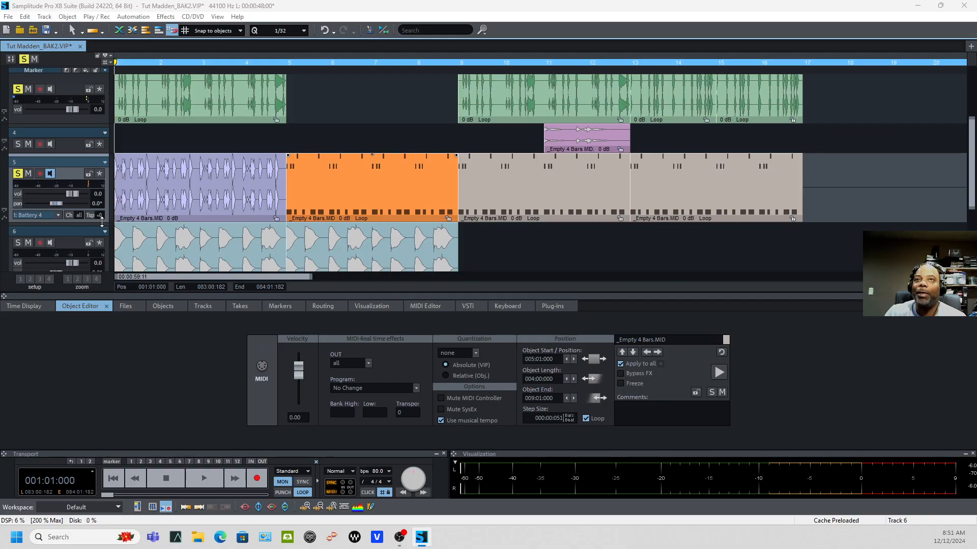
click(96, 280)
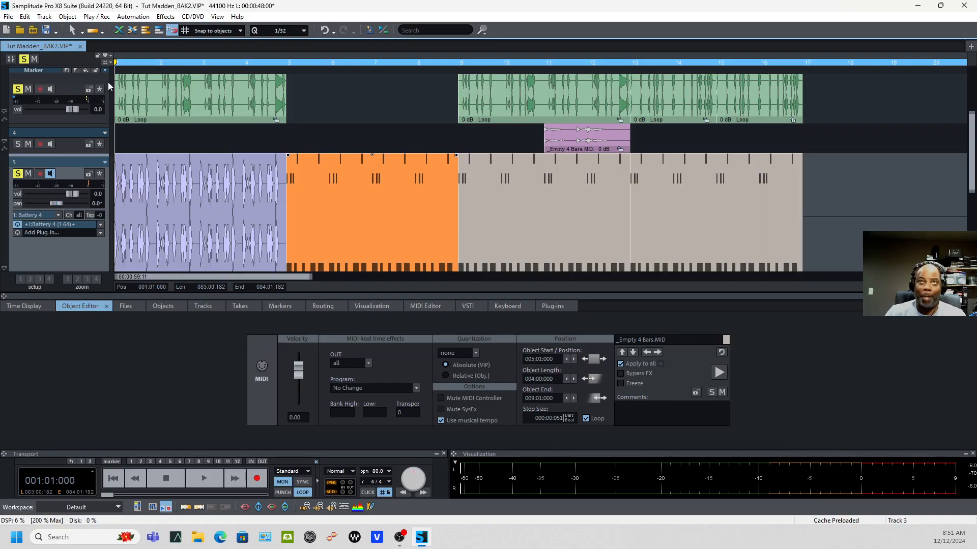
Reopen Battery 4 on track 5, keep its window below the clips and start playback of soloed tracks 3 and 5.
click(53, 227)
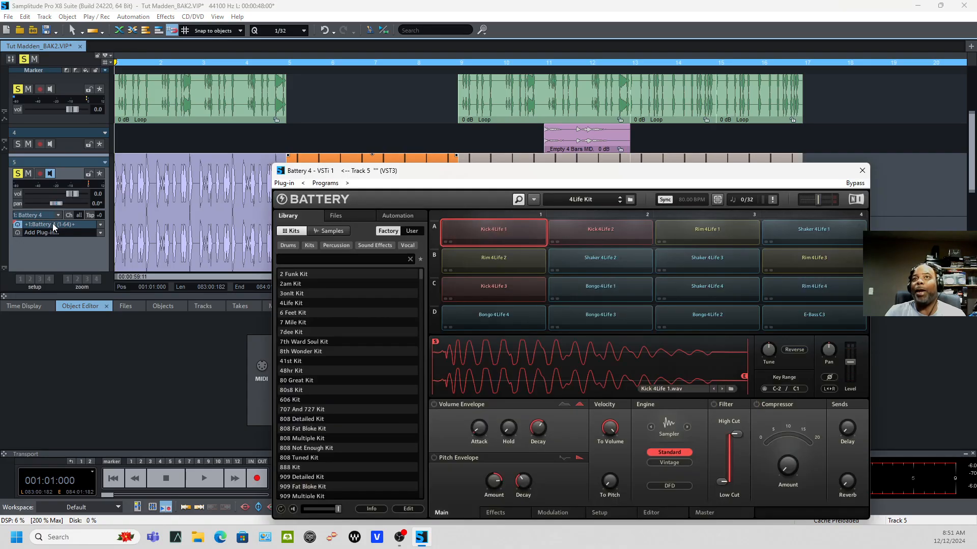
drag(577, 173, 358, 300)
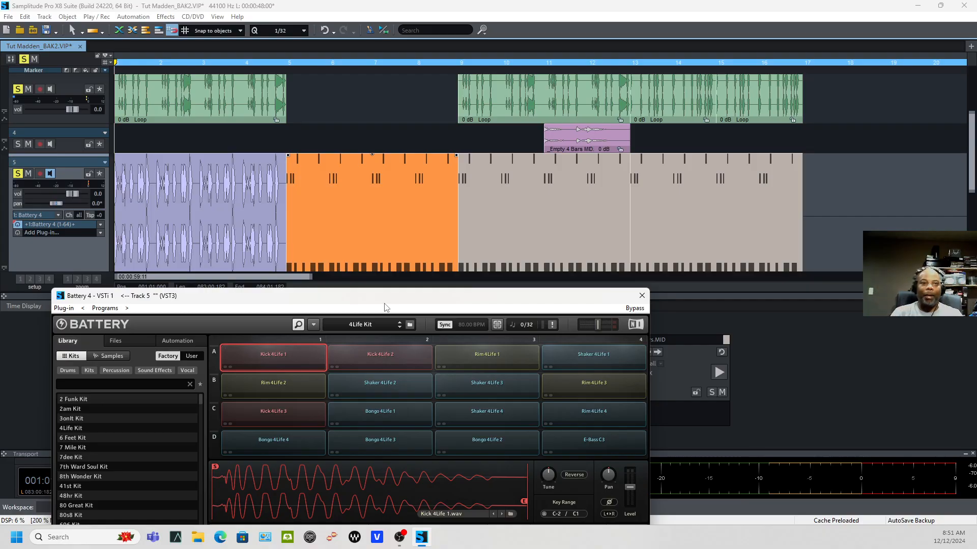
key(space)
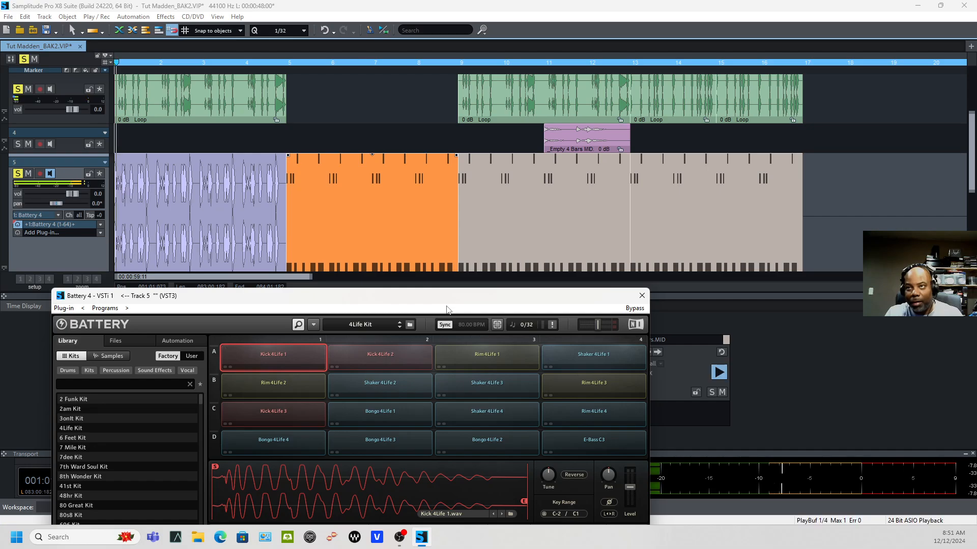